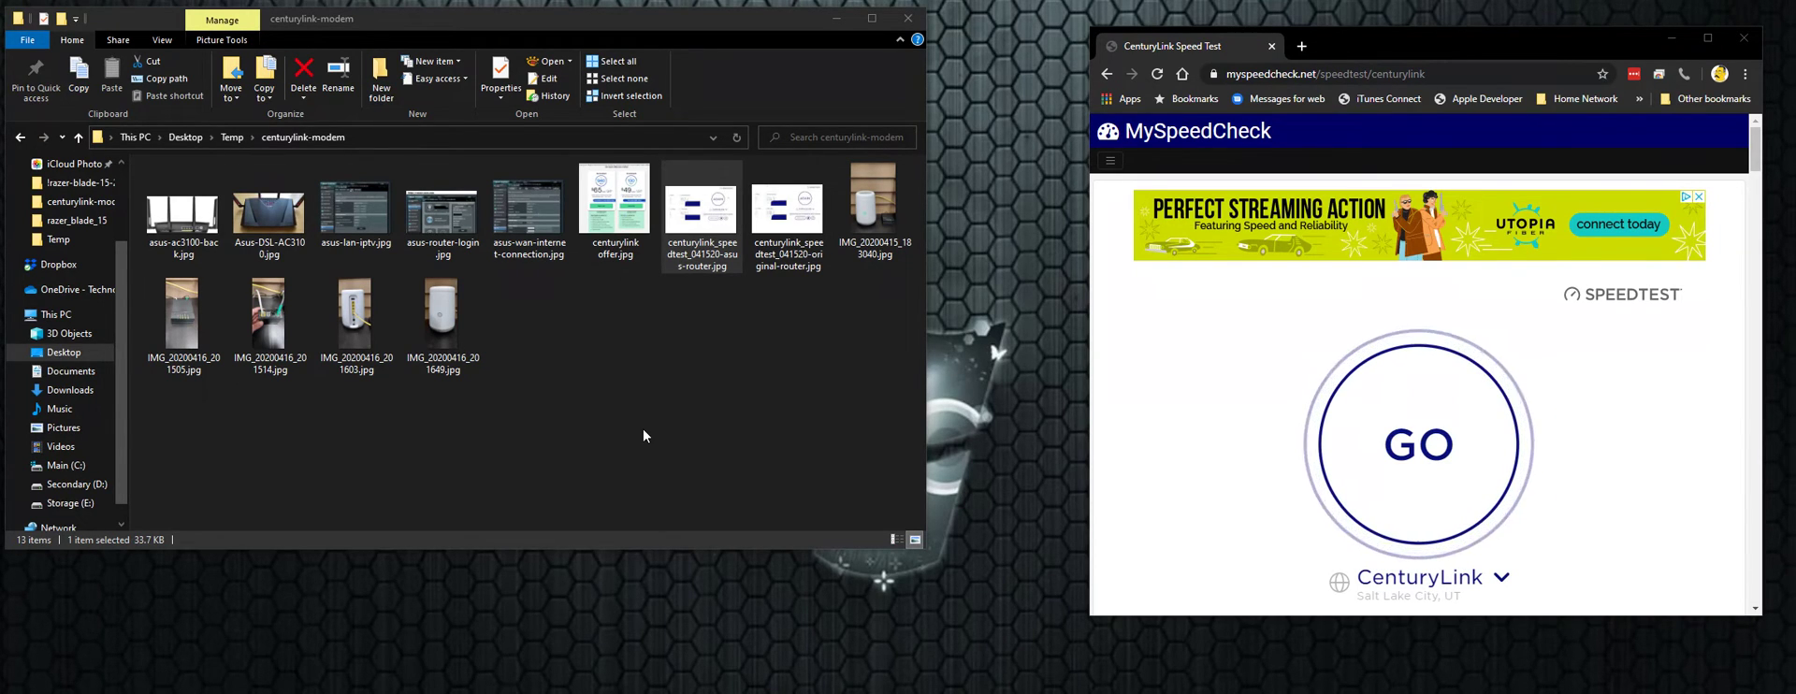
Step: View the four IMG_20200416 photos: the modem, the cabled modem, and the white router's front and back
double_click(183, 333)
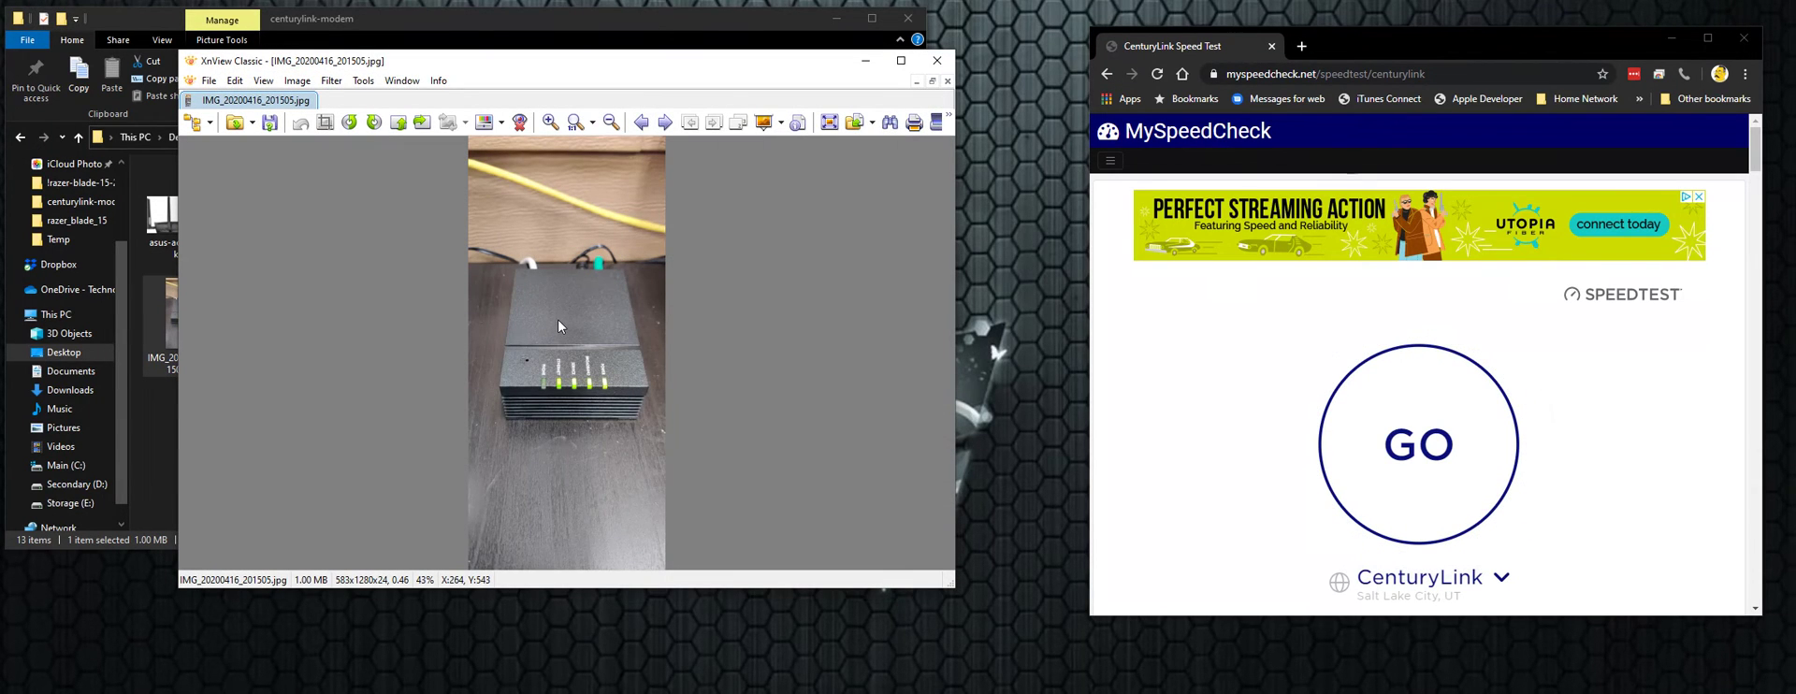
left_click(937, 60)
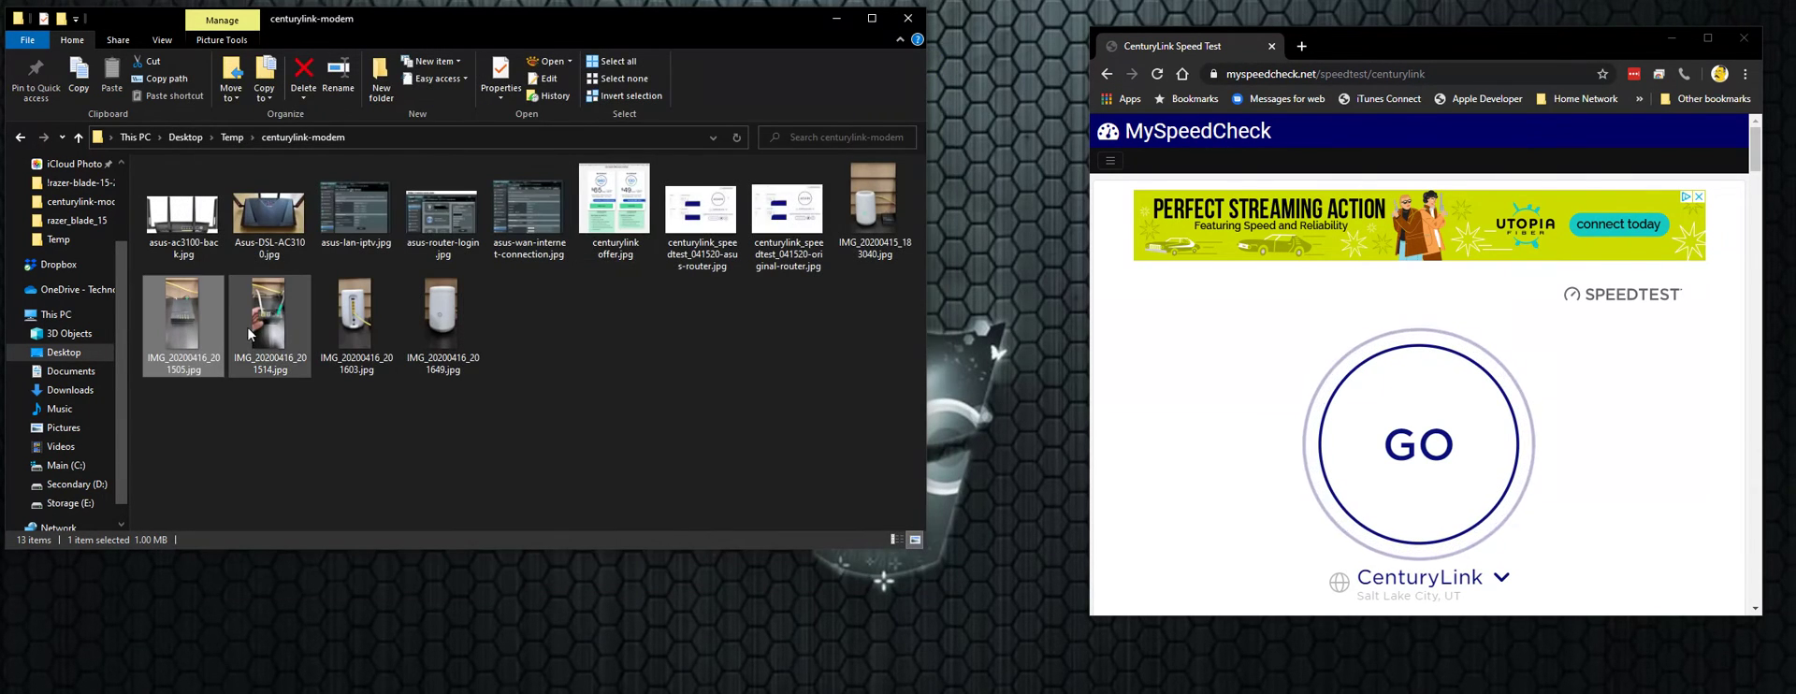
double_click(254, 316)
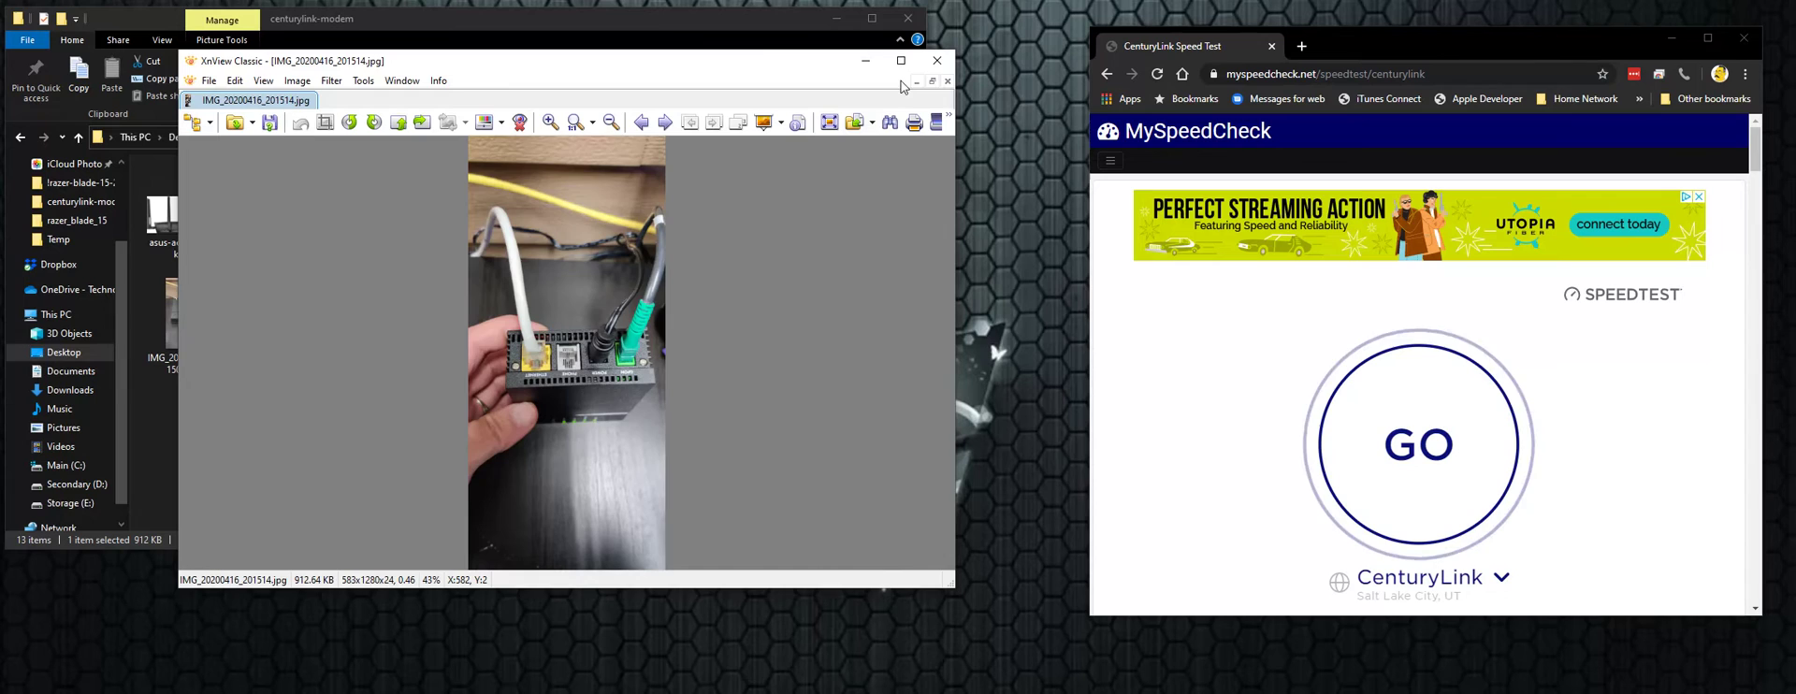
left_click(936, 60)
double_click(464, 329)
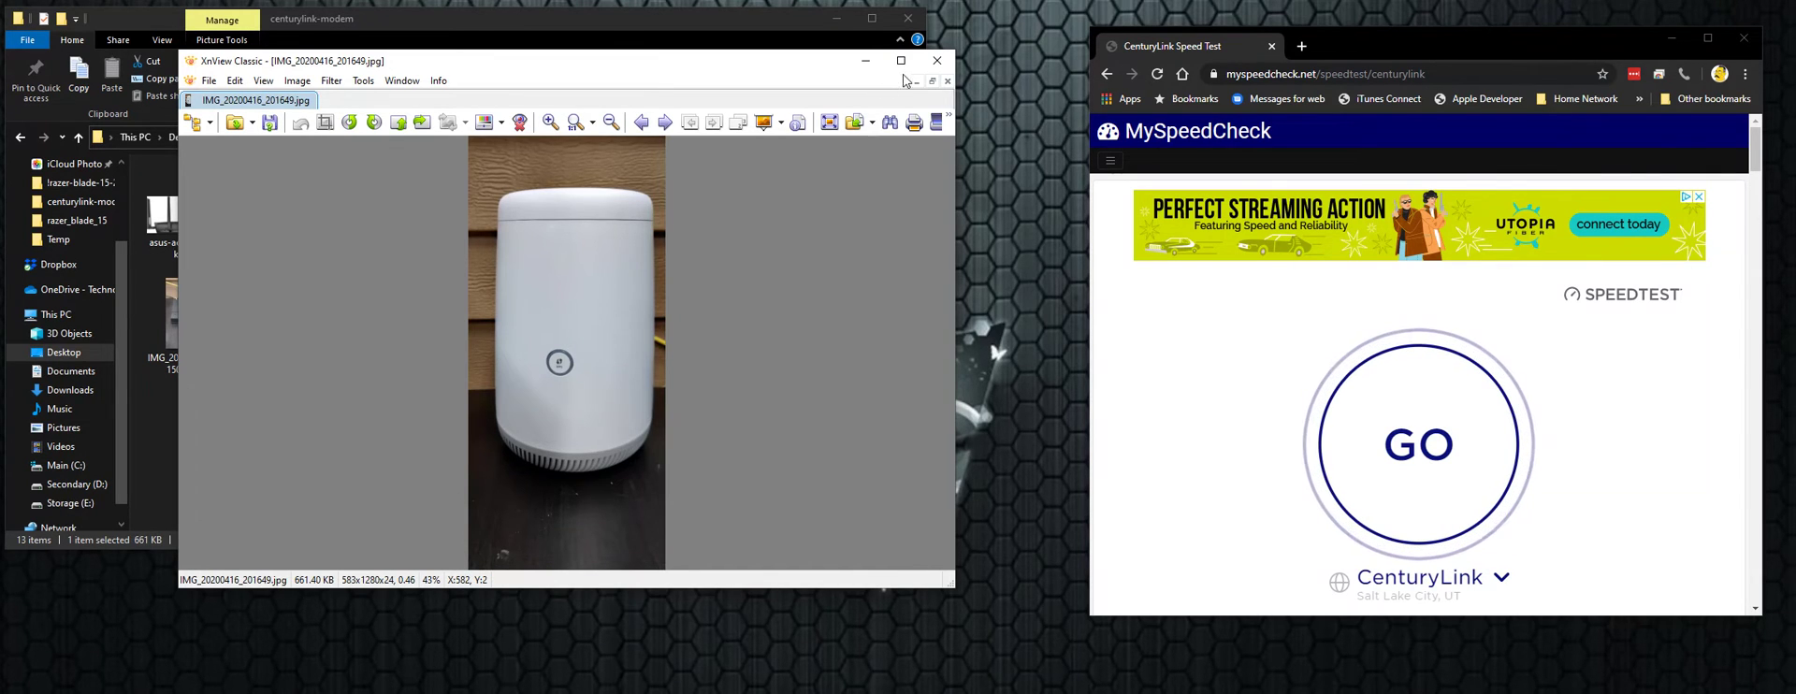
left_click(936, 60)
double_click(379, 339)
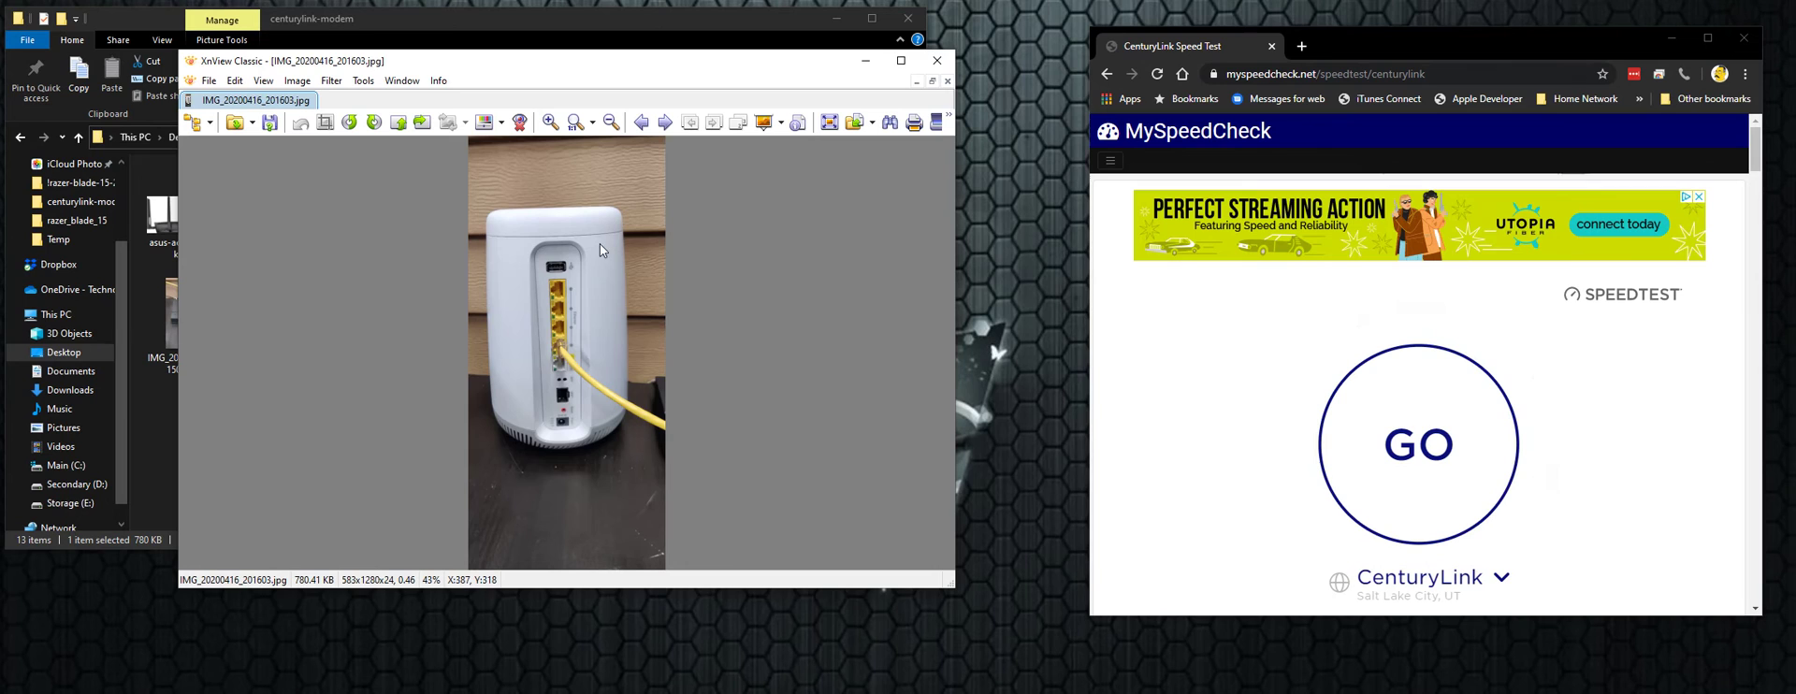
left_click(935, 62)
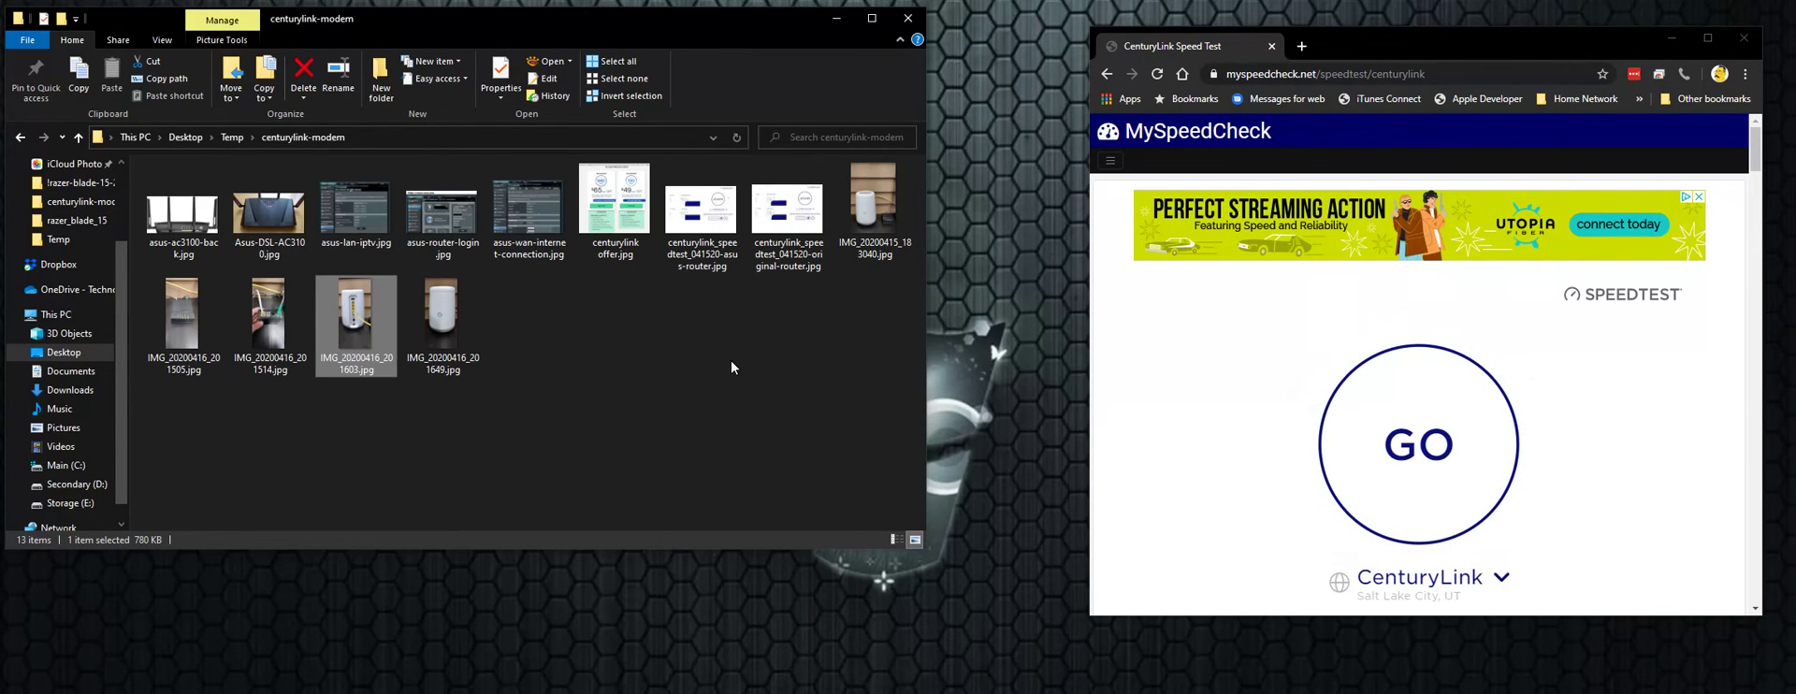
Step: Compare the original-router speed test screenshot with the CenturyLink offer image
left_click(797, 227)
double_click(798, 226)
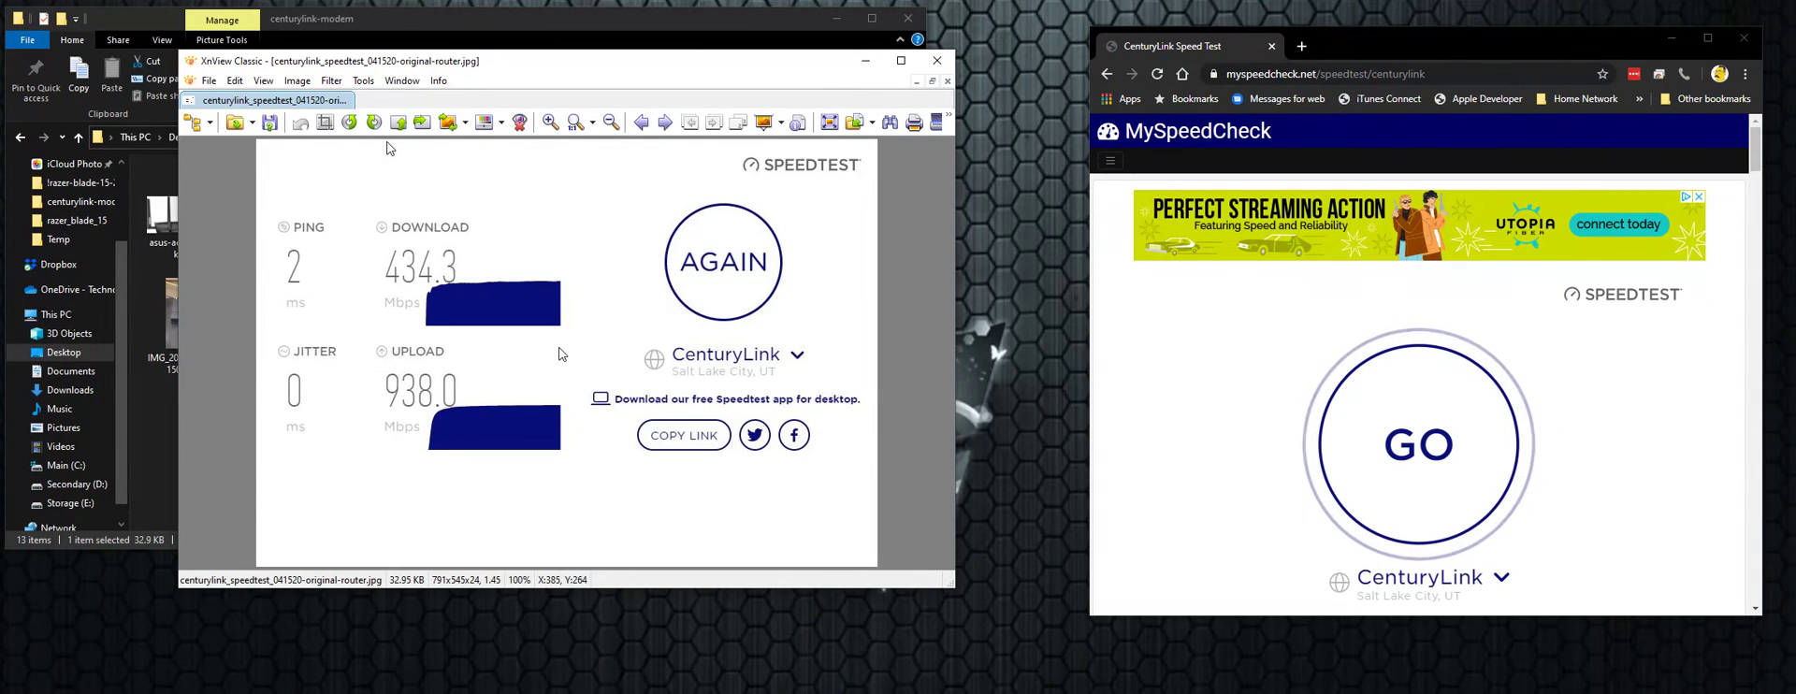
left_click(936, 63)
left_click(611, 224)
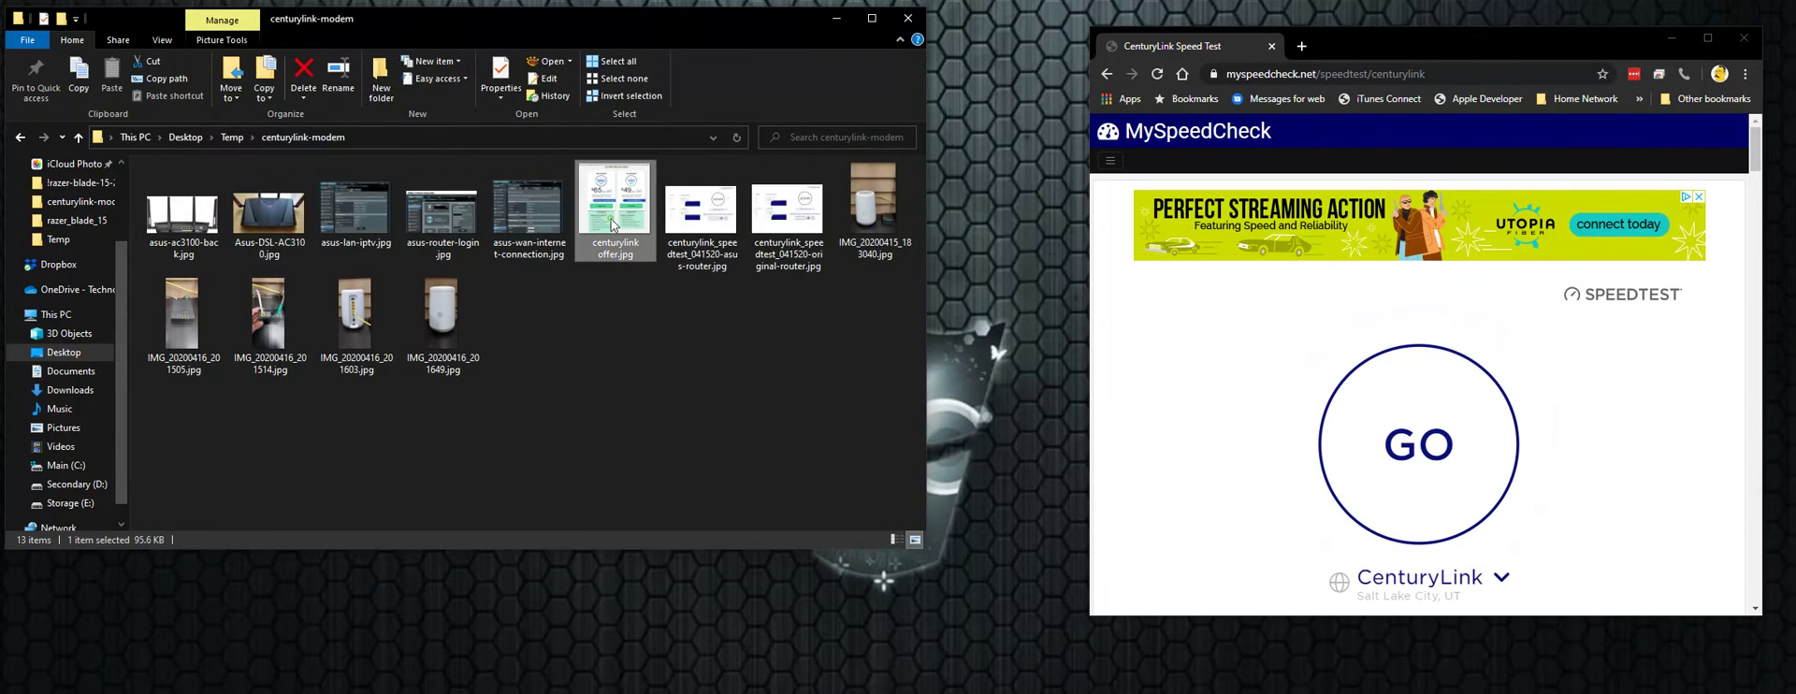
double_click(612, 225)
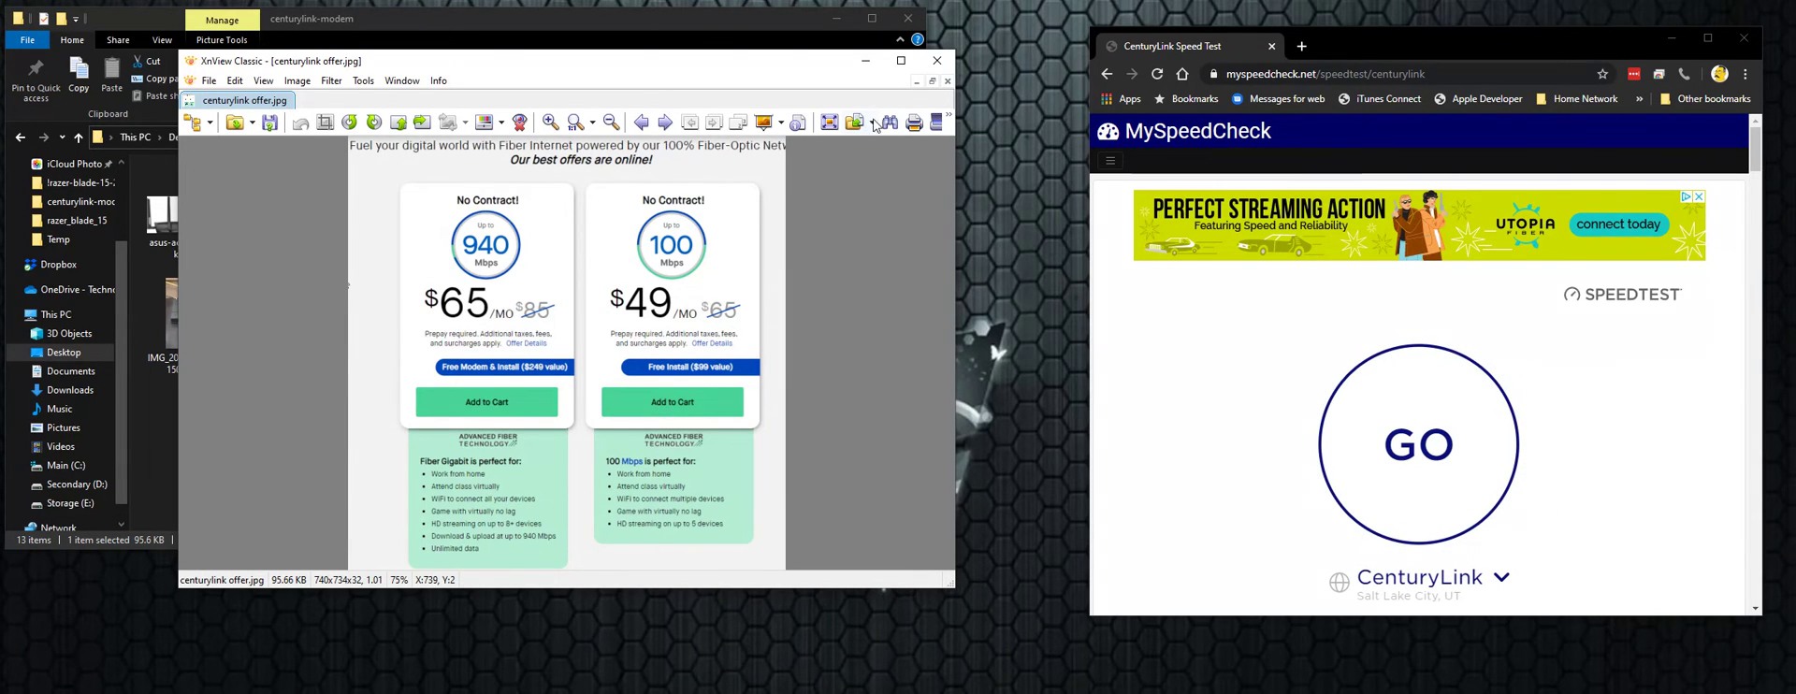
left_click(936, 60)
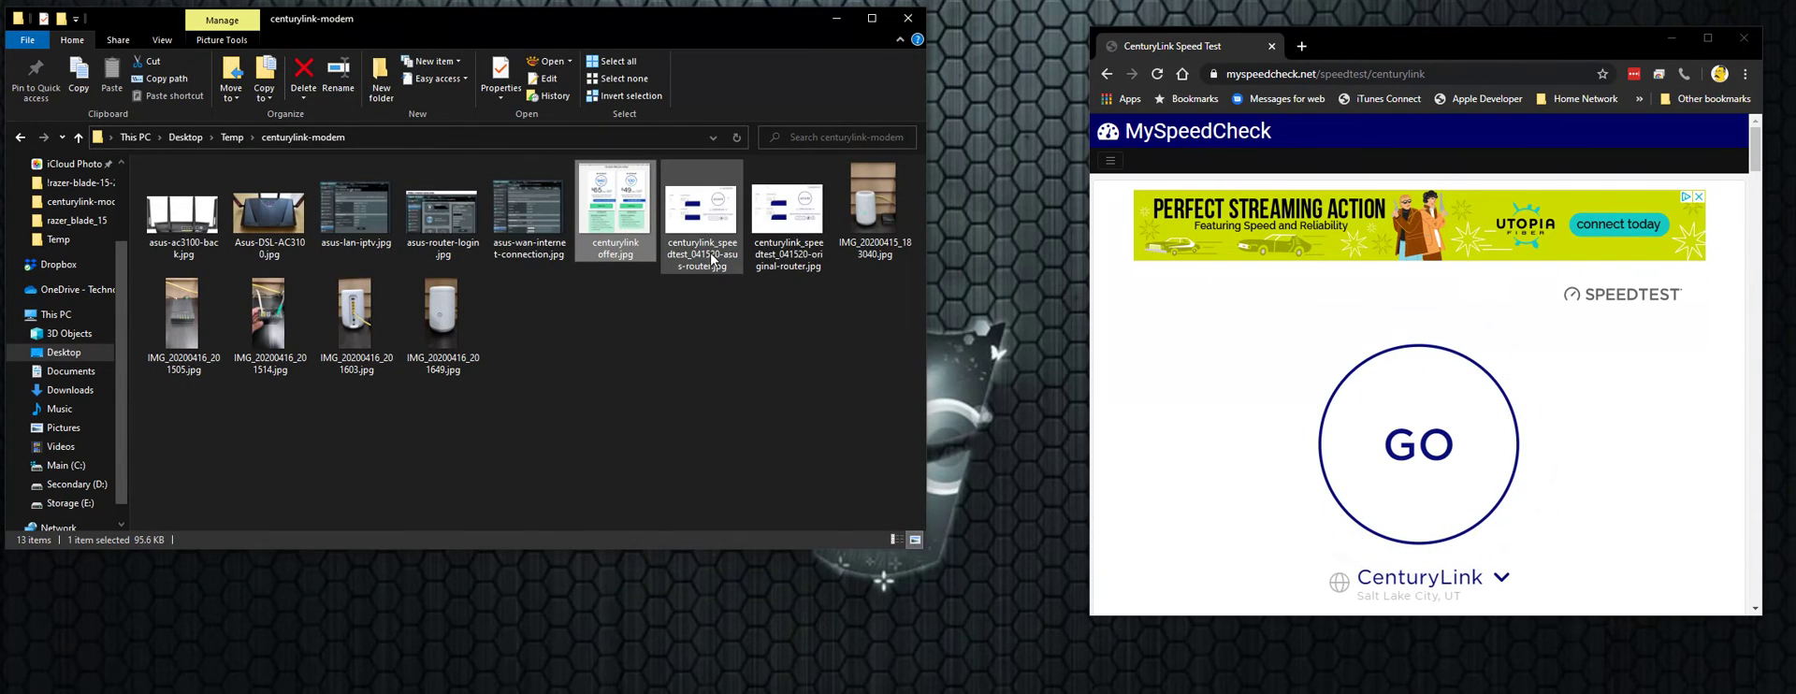
double_click(789, 240)
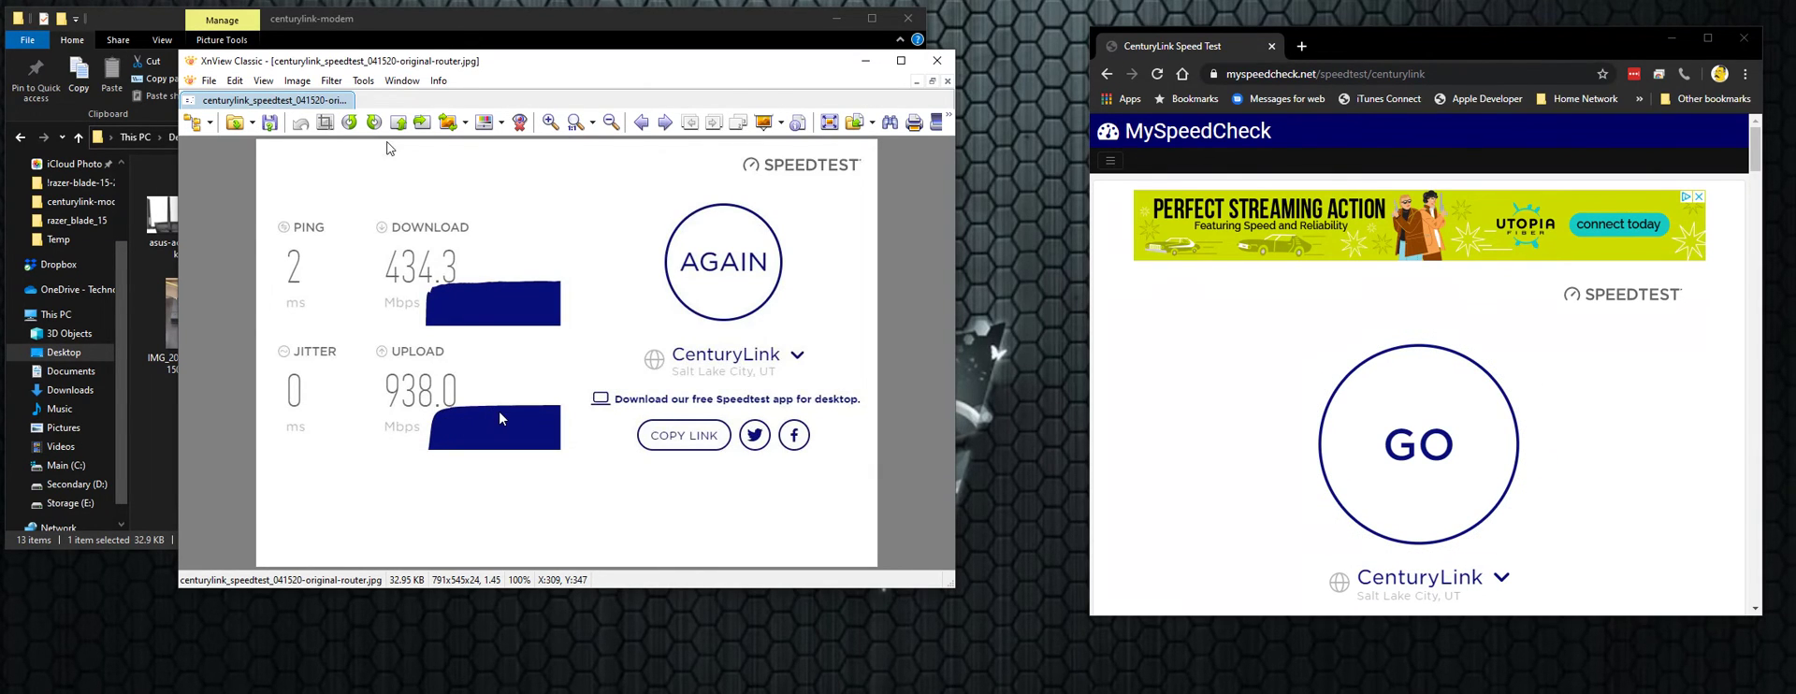
left_click(938, 62)
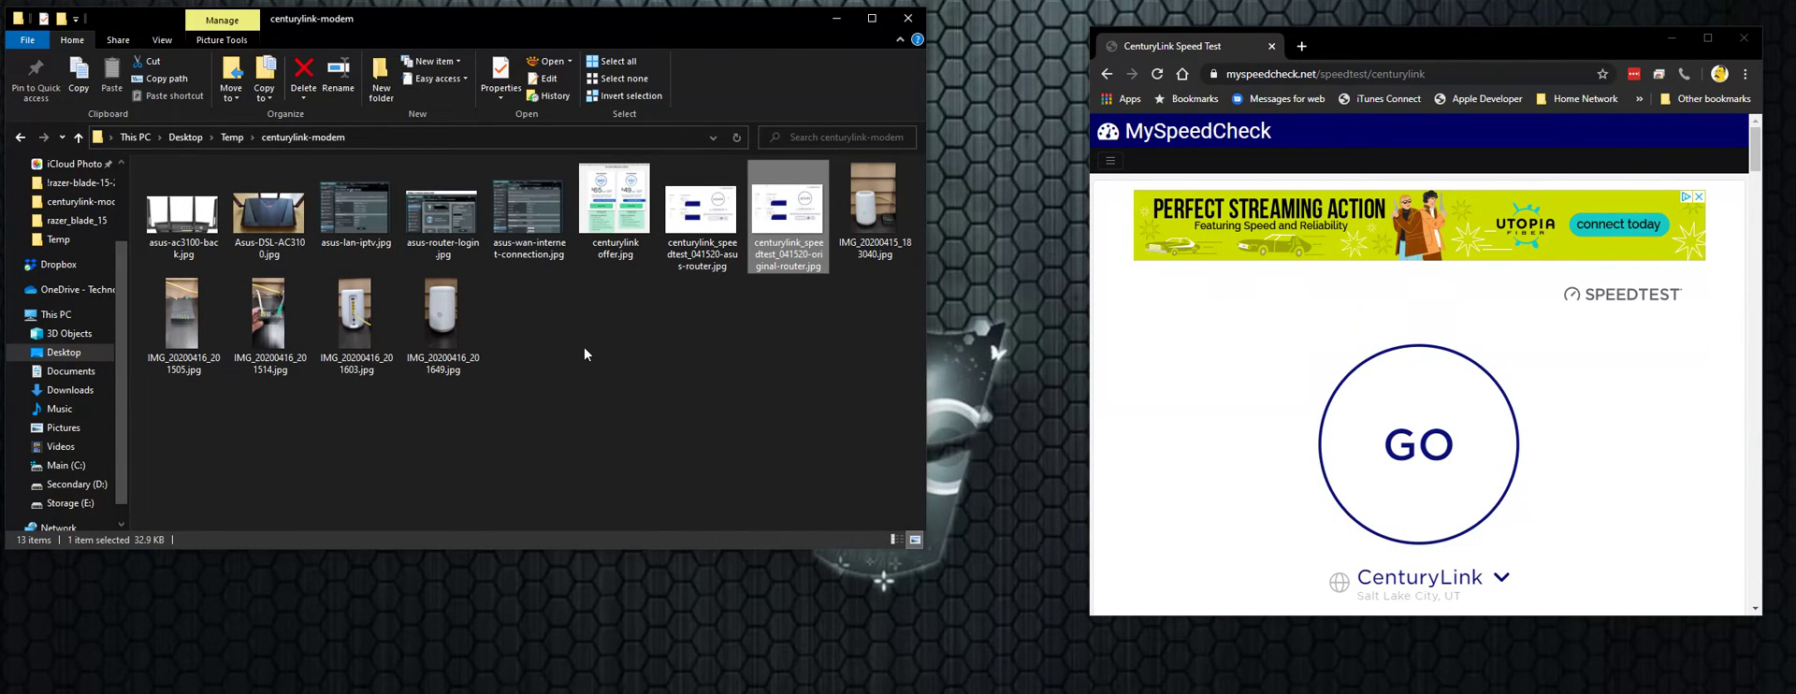
Step: View the Asus-DSL-AC3100 router photos (front and rear) and the asus-router-login screenshot
double_click(271, 215)
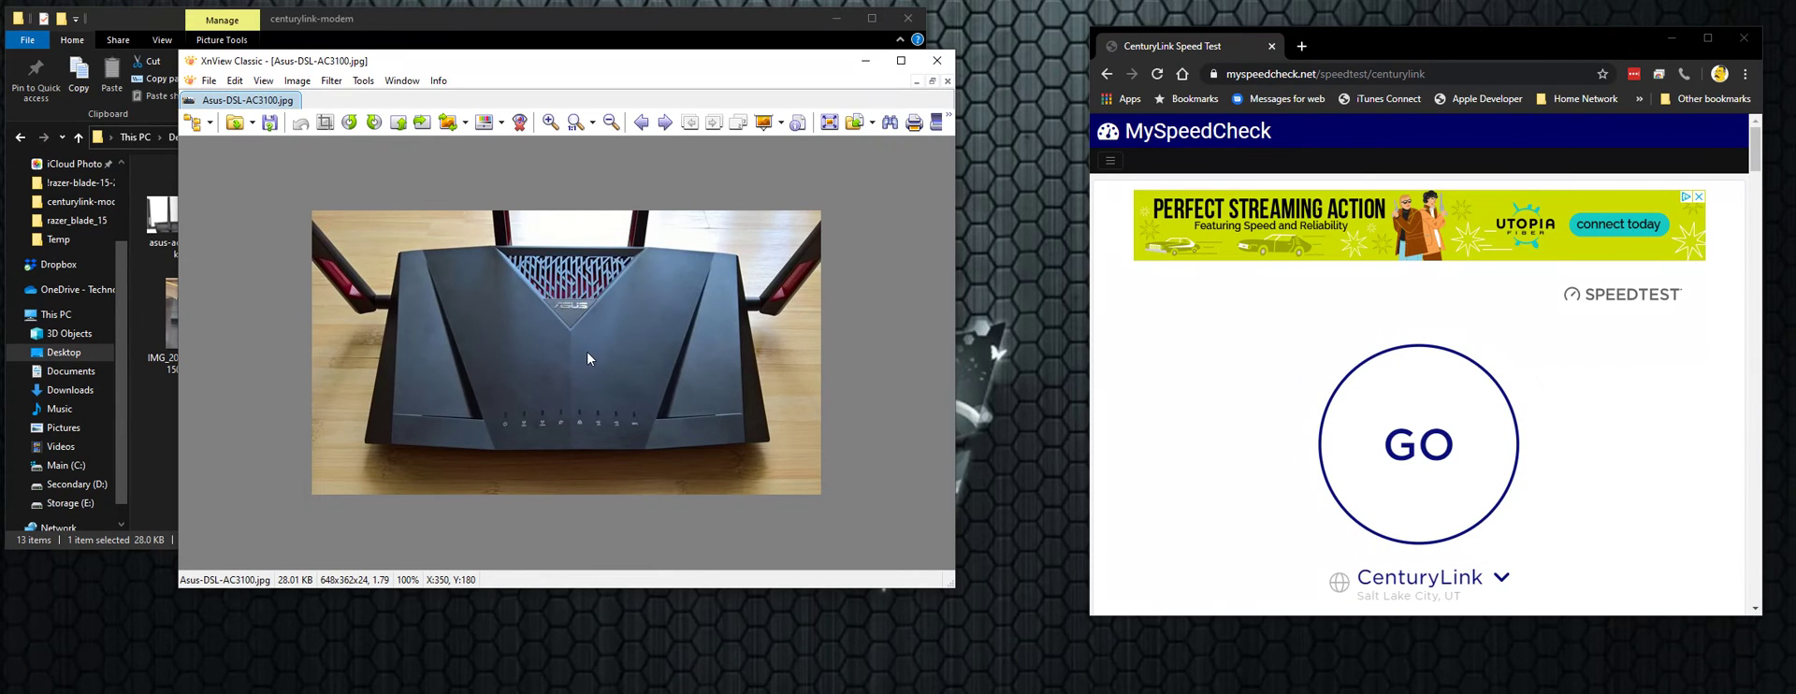
left_click(936, 60)
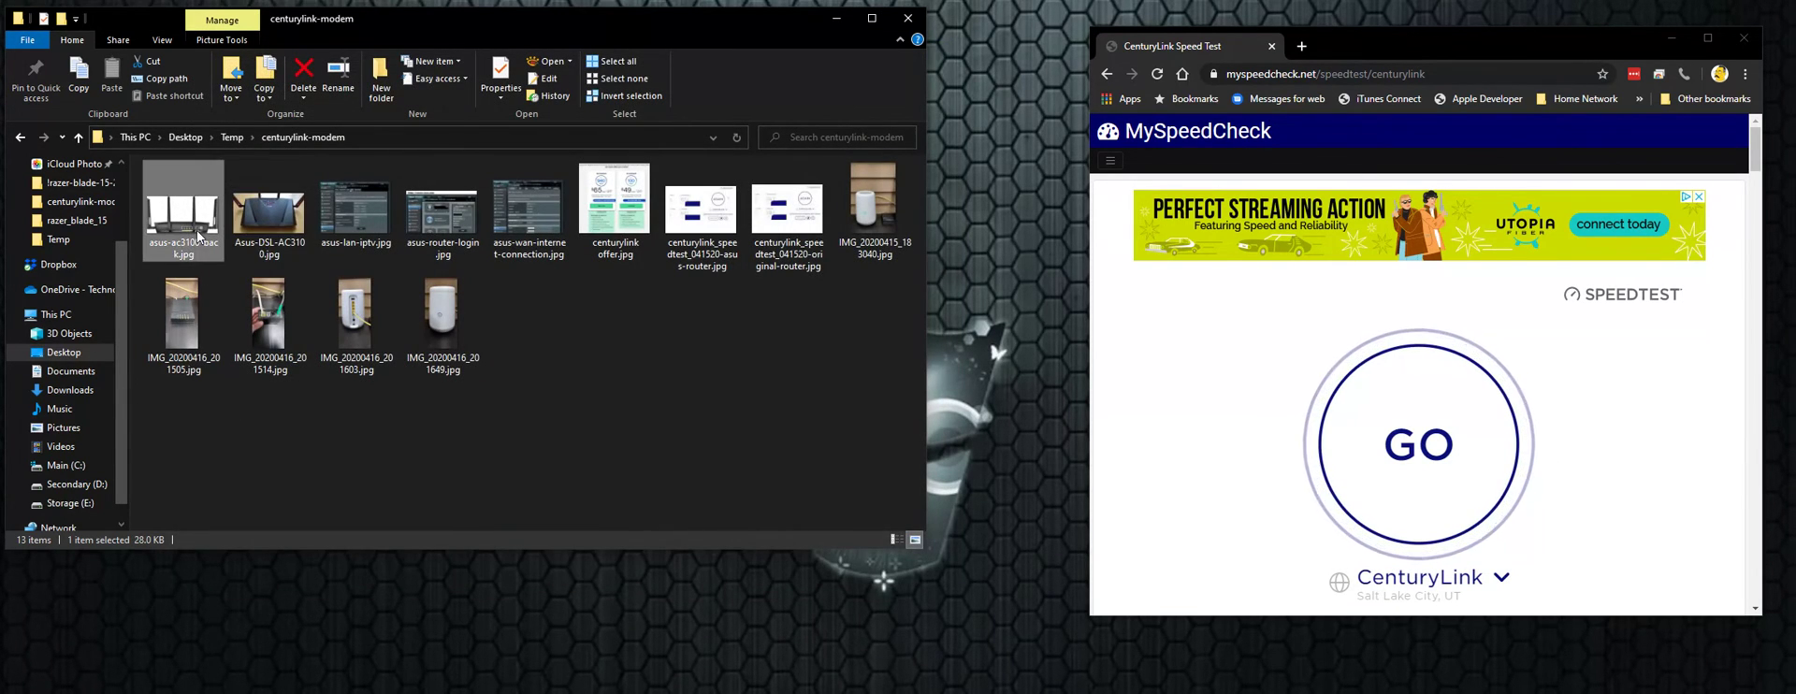
double_click(197, 235)
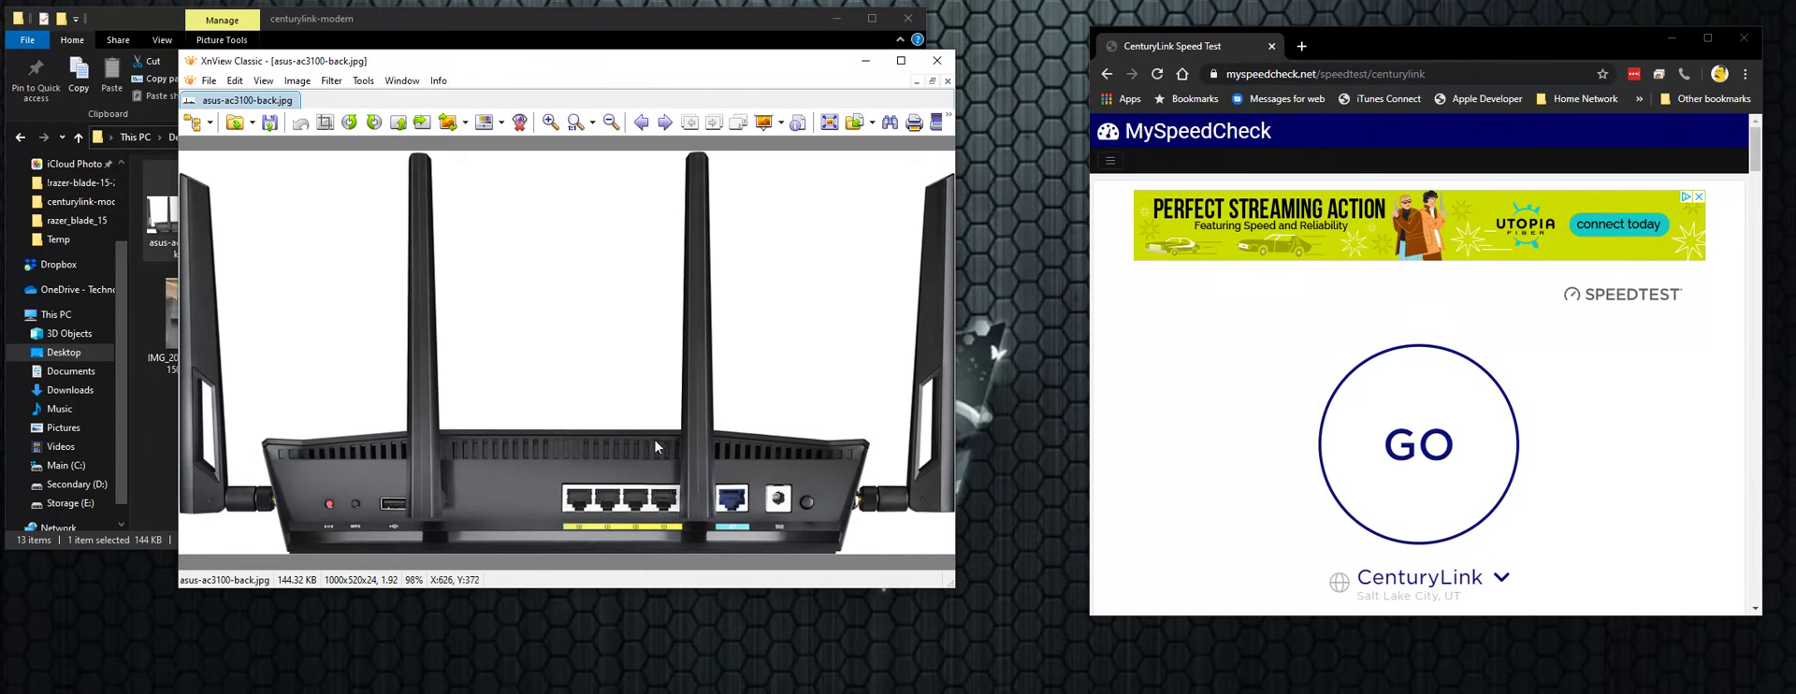
key("Escape")
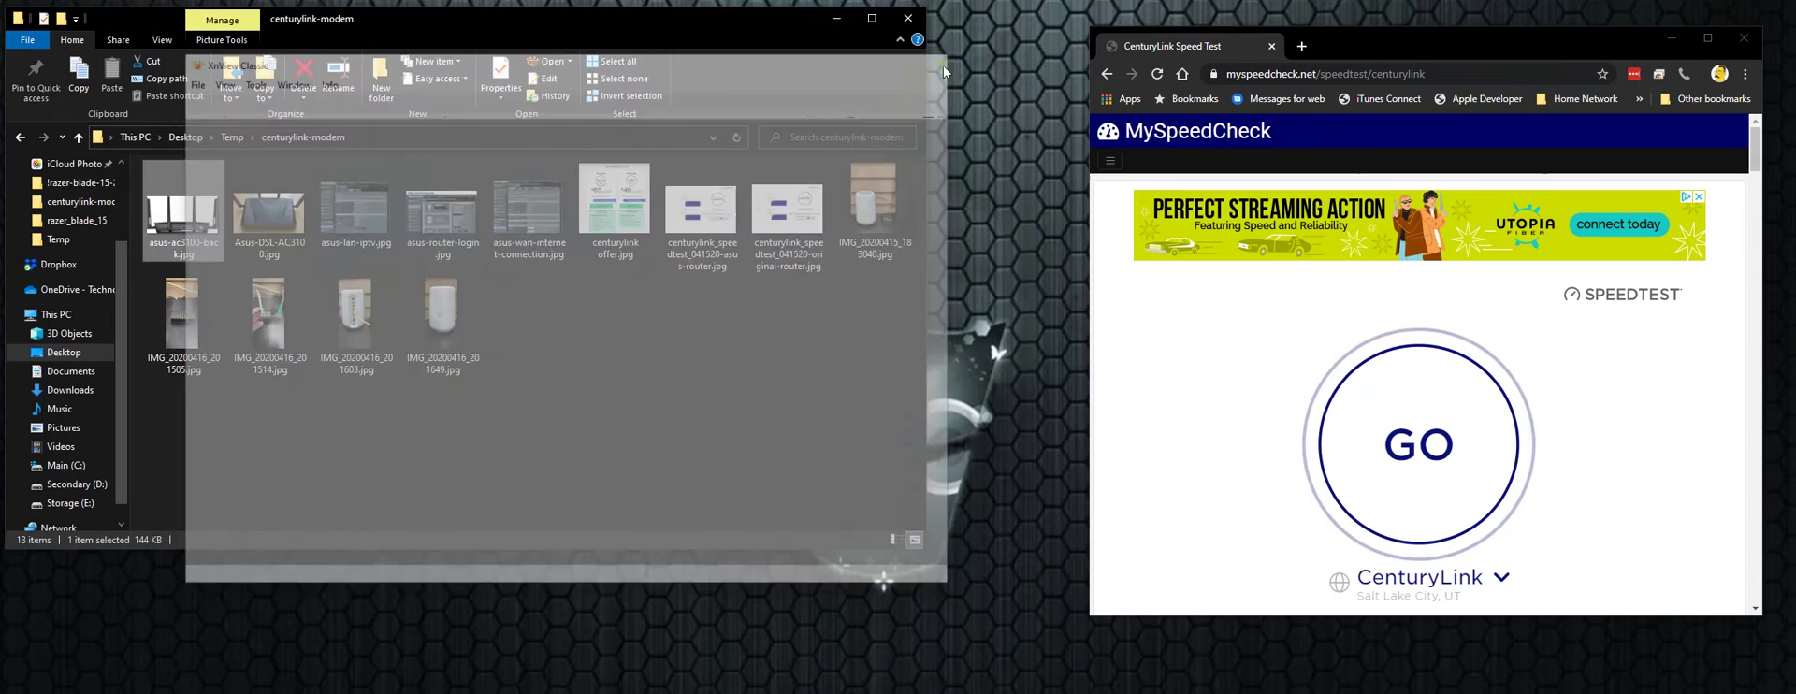
double_click(454, 221)
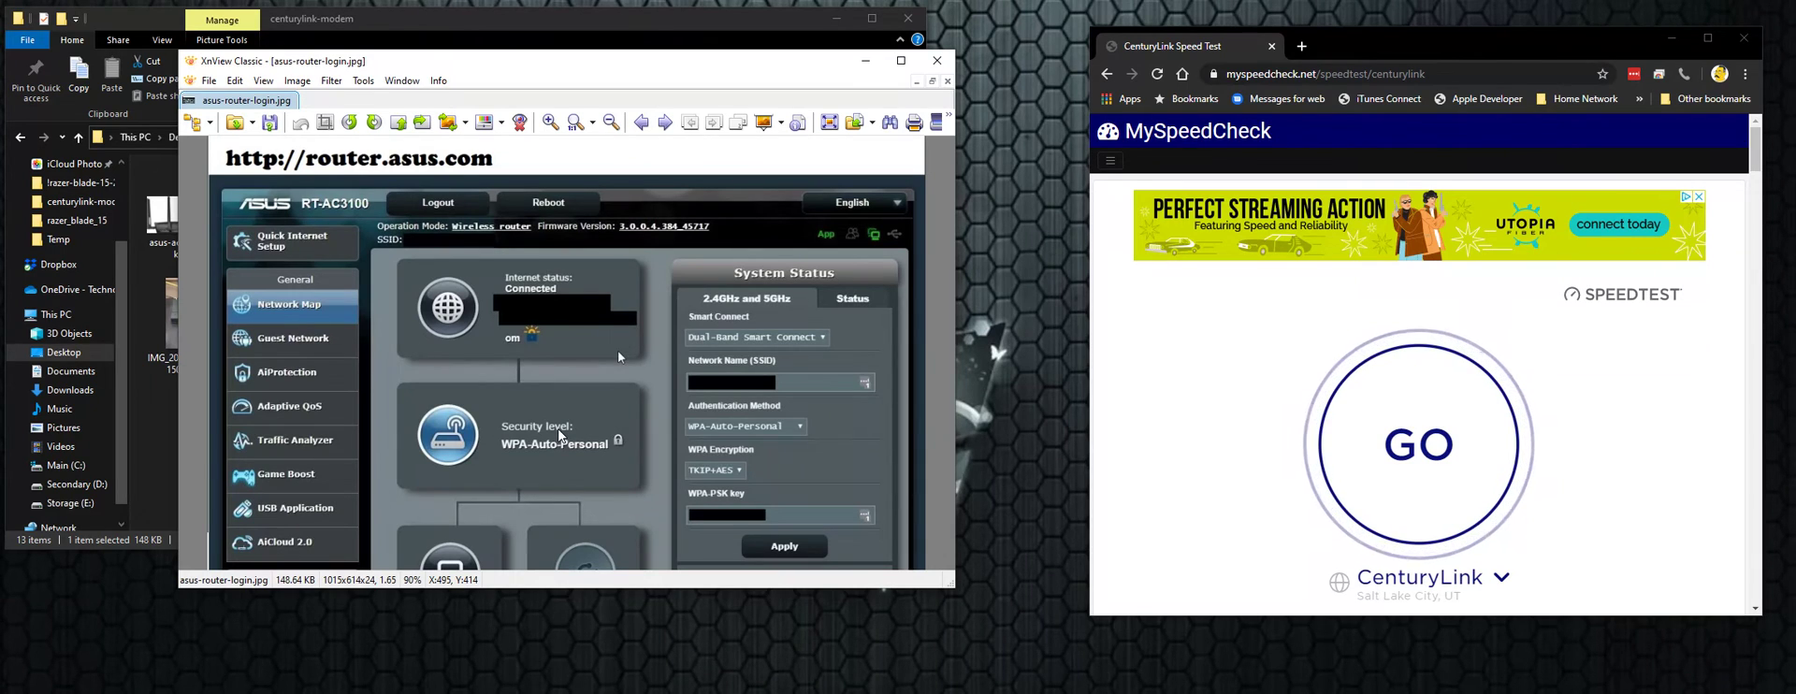
left_click(936, 60)
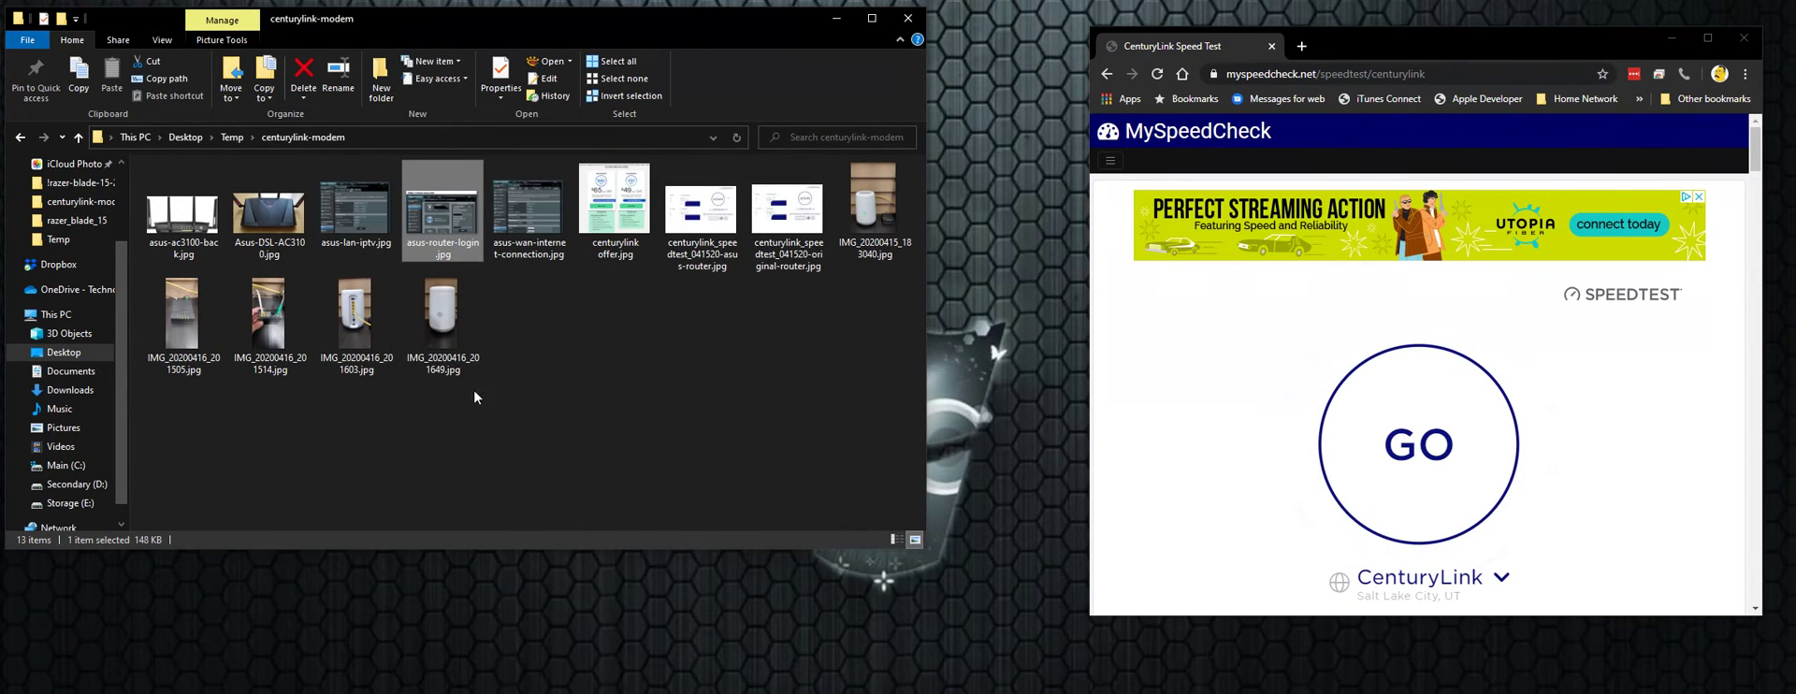
Step: Review the asus-wan-internet-connection and asus-lan-iptv settings screenshots
double_click(548, 211)
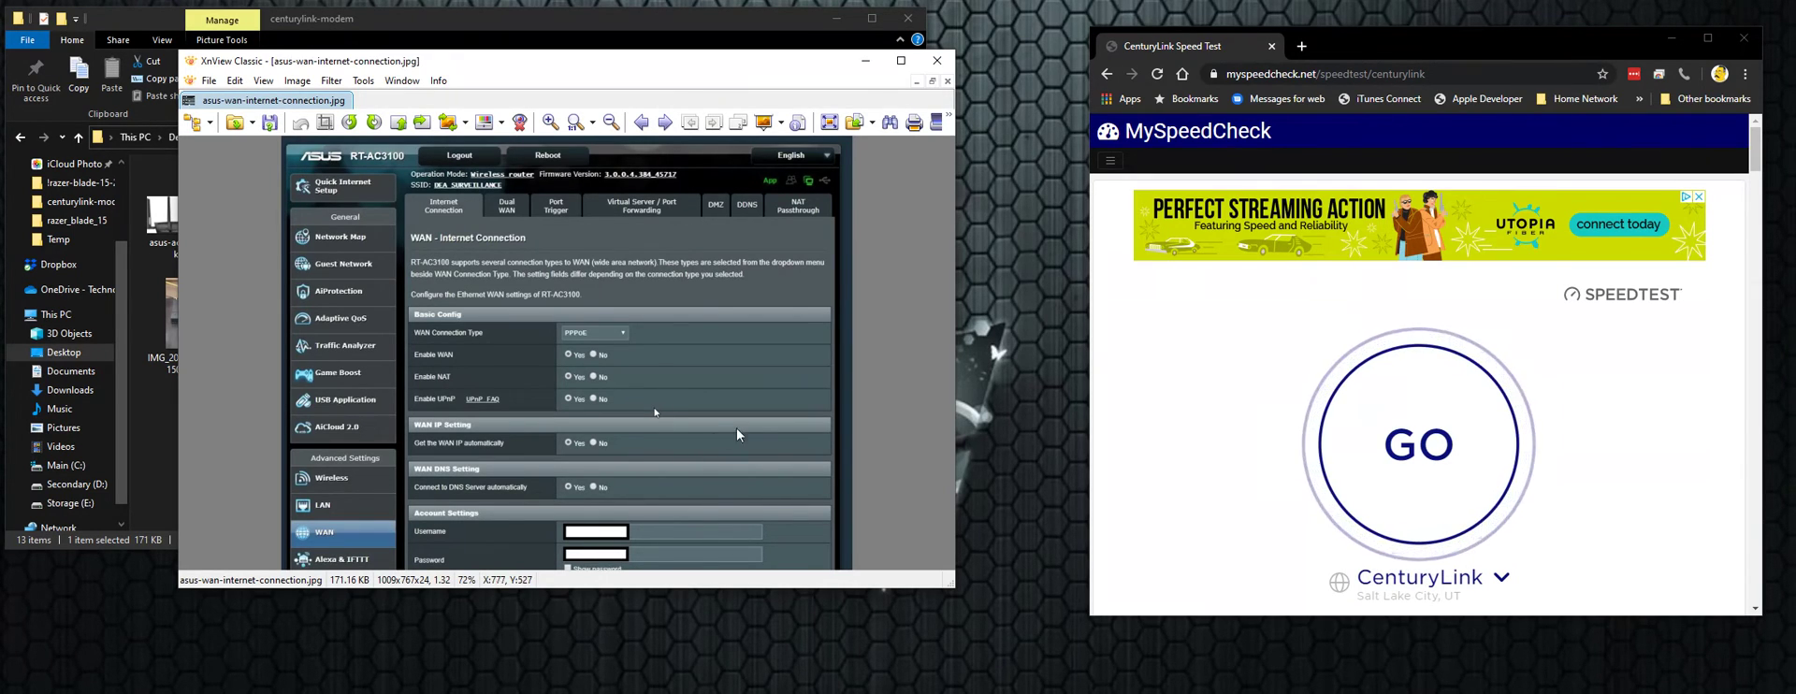
left_click(936, 60)
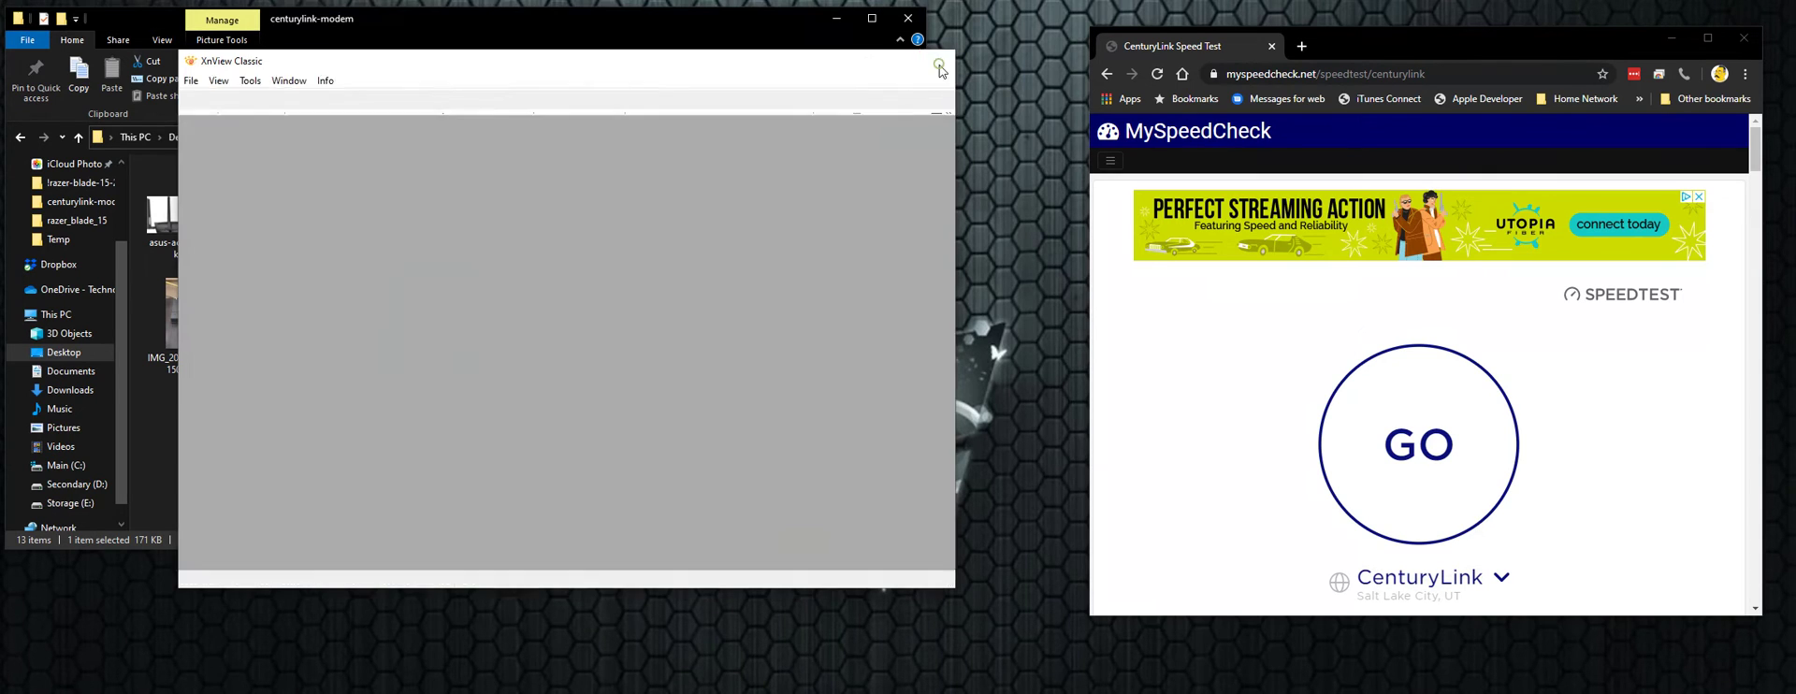
double_click(364, 223)
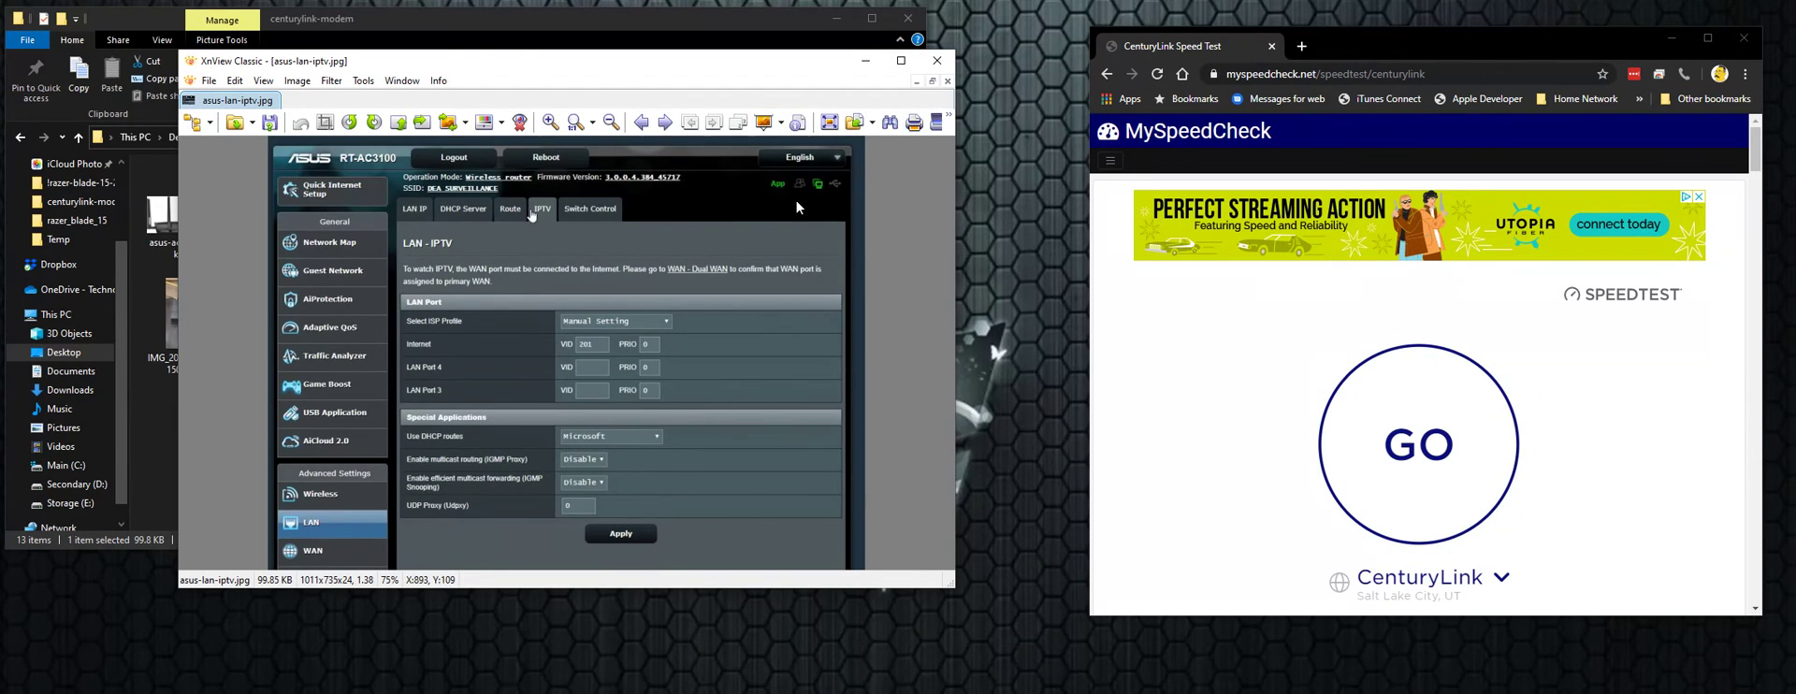
left_click(936, 60)
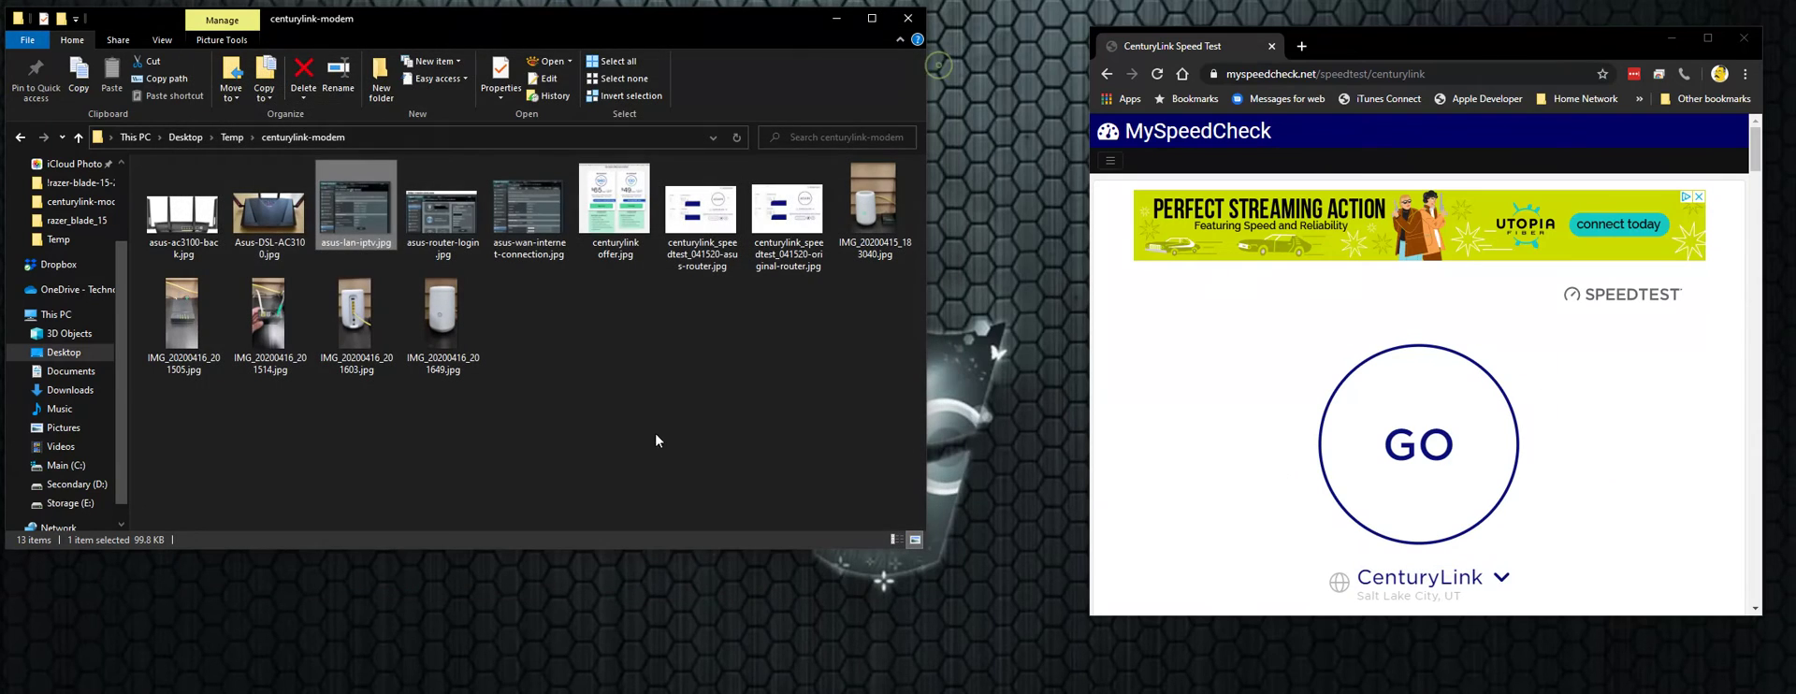
left_click(687, 393)
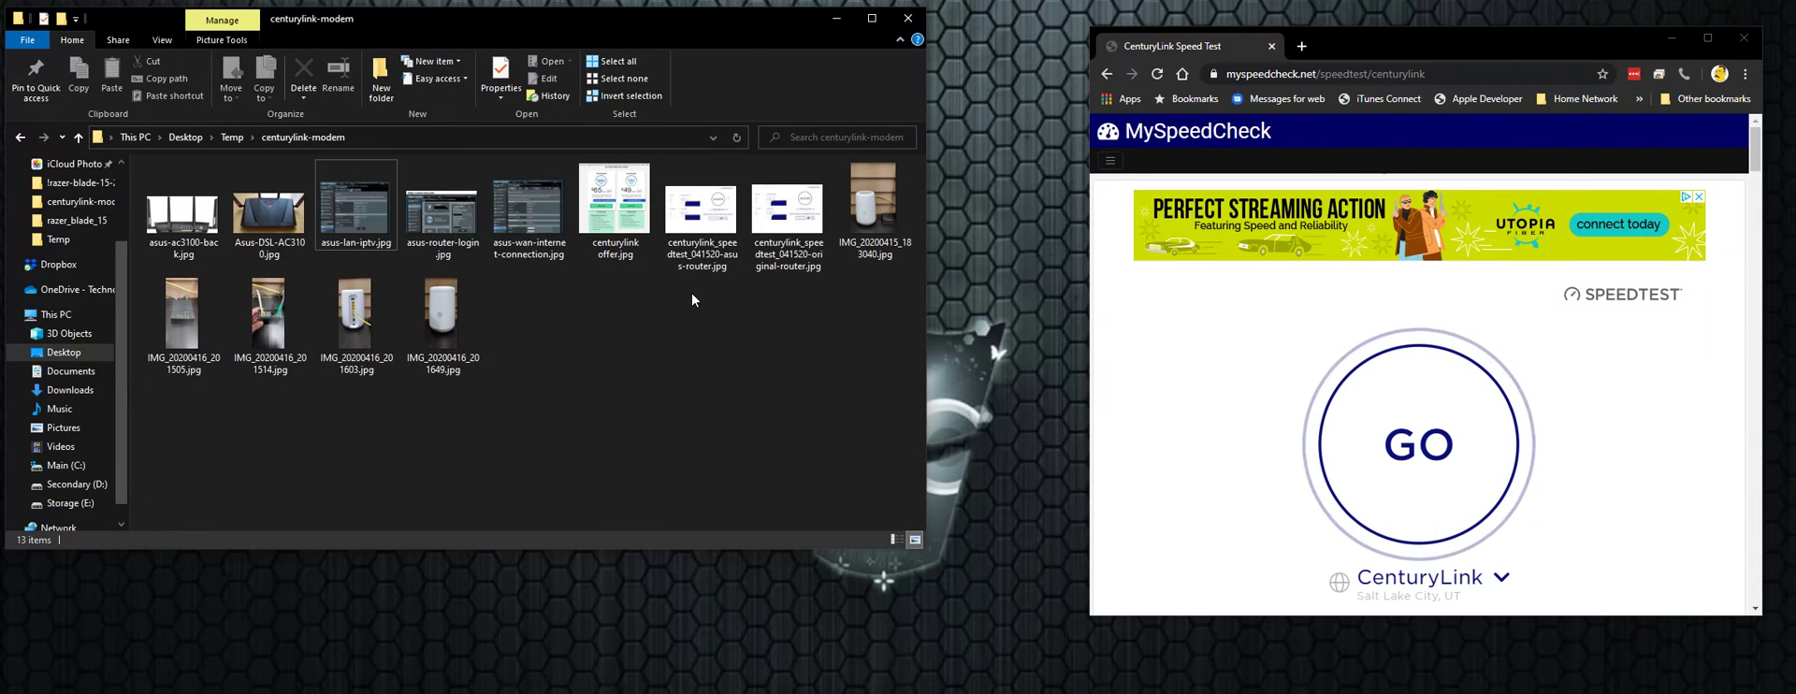
Step: Check the asus-router speed test screenshot, then run the live CenturyLink test on MySpeedCheck
double_click(705, 233)
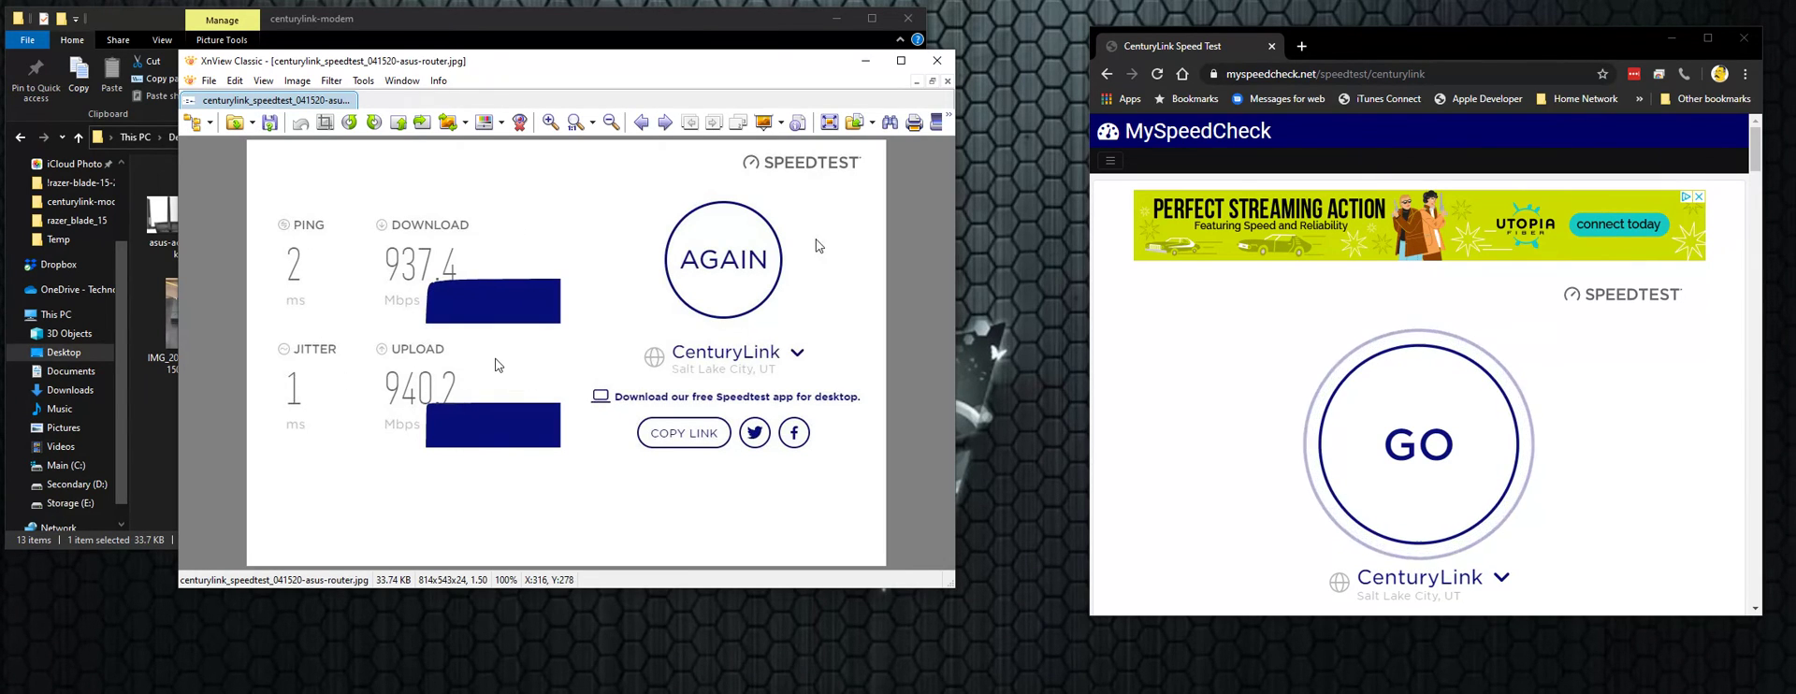
left_click(936, 60)
left_click(1411, 482)
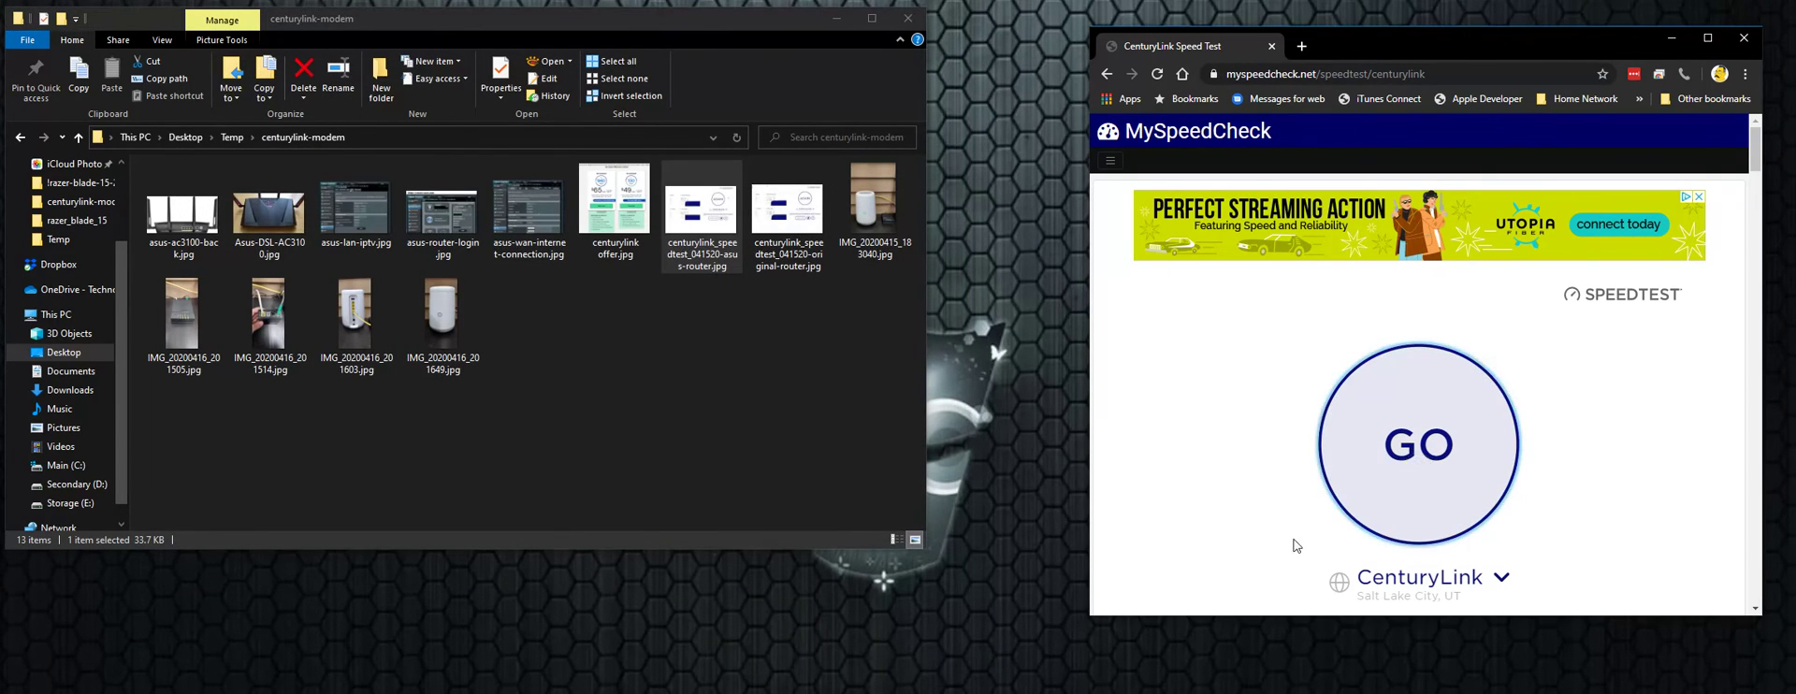